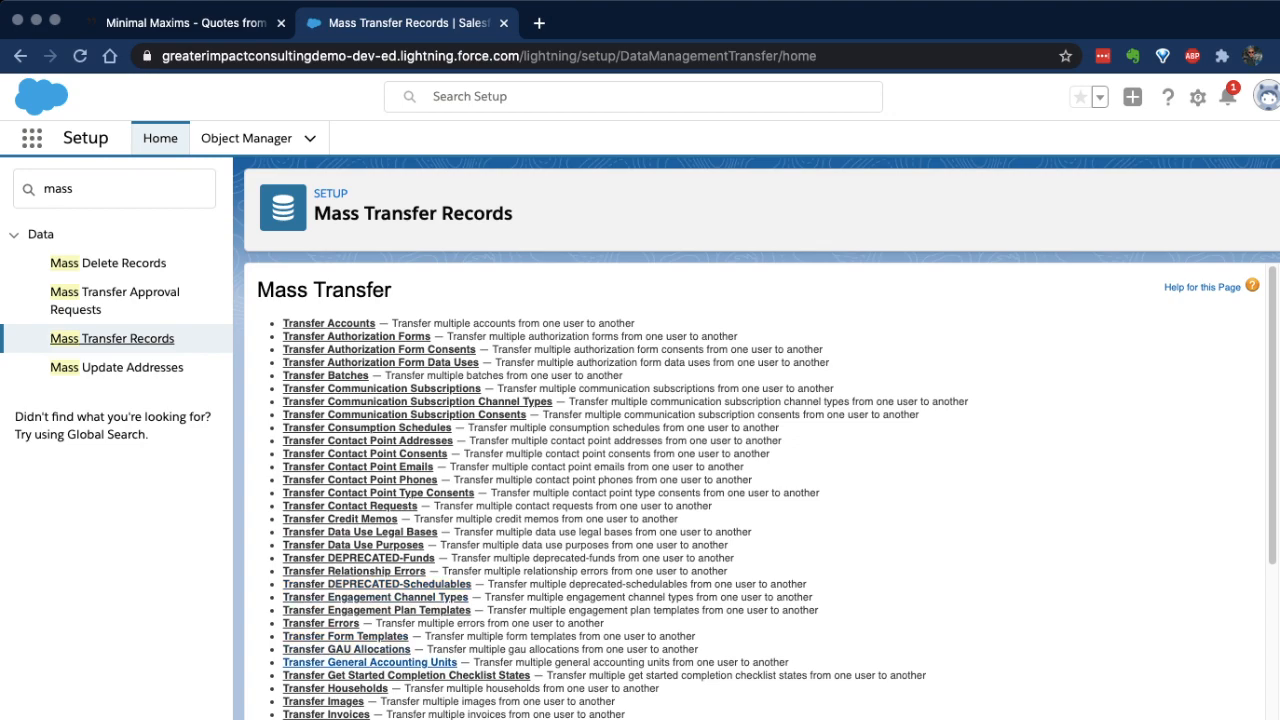
Step: View the mass transfer form for households, and return to the list of transferable record types
{"action": "left_click", "coordinate": [335, 688]}
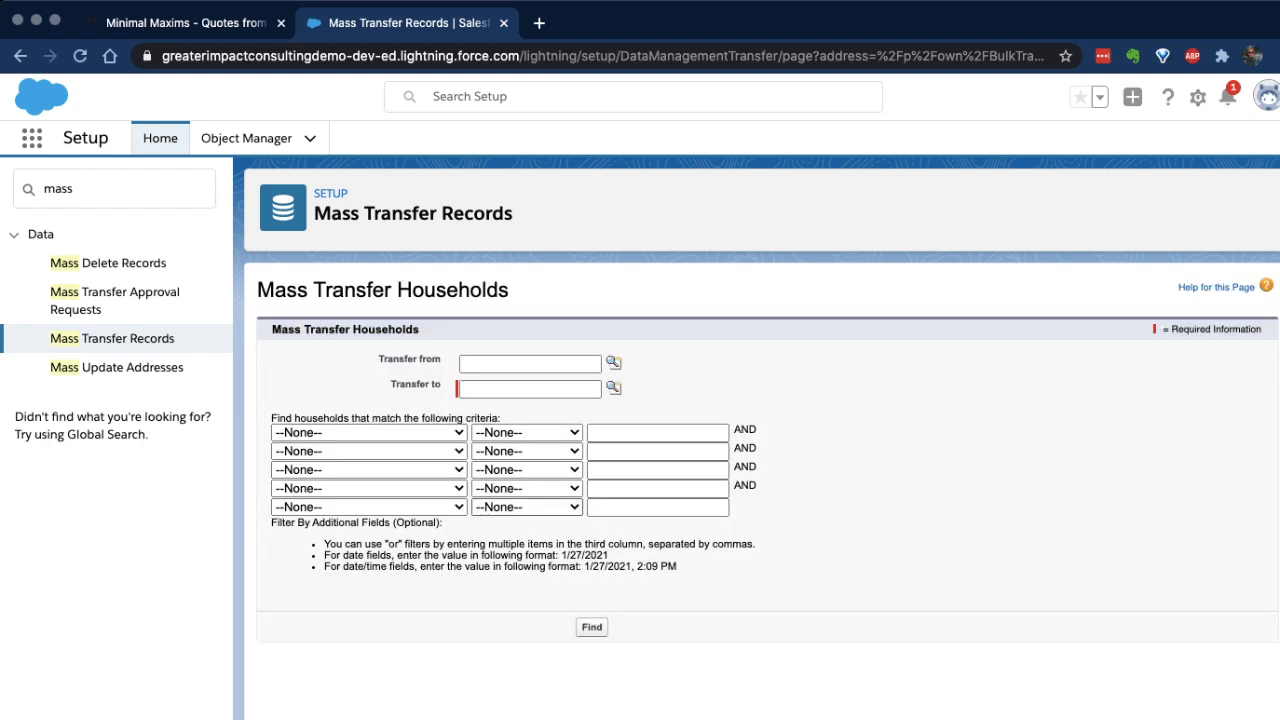
{"action": "left_click", "coordinate": [112, 338]}
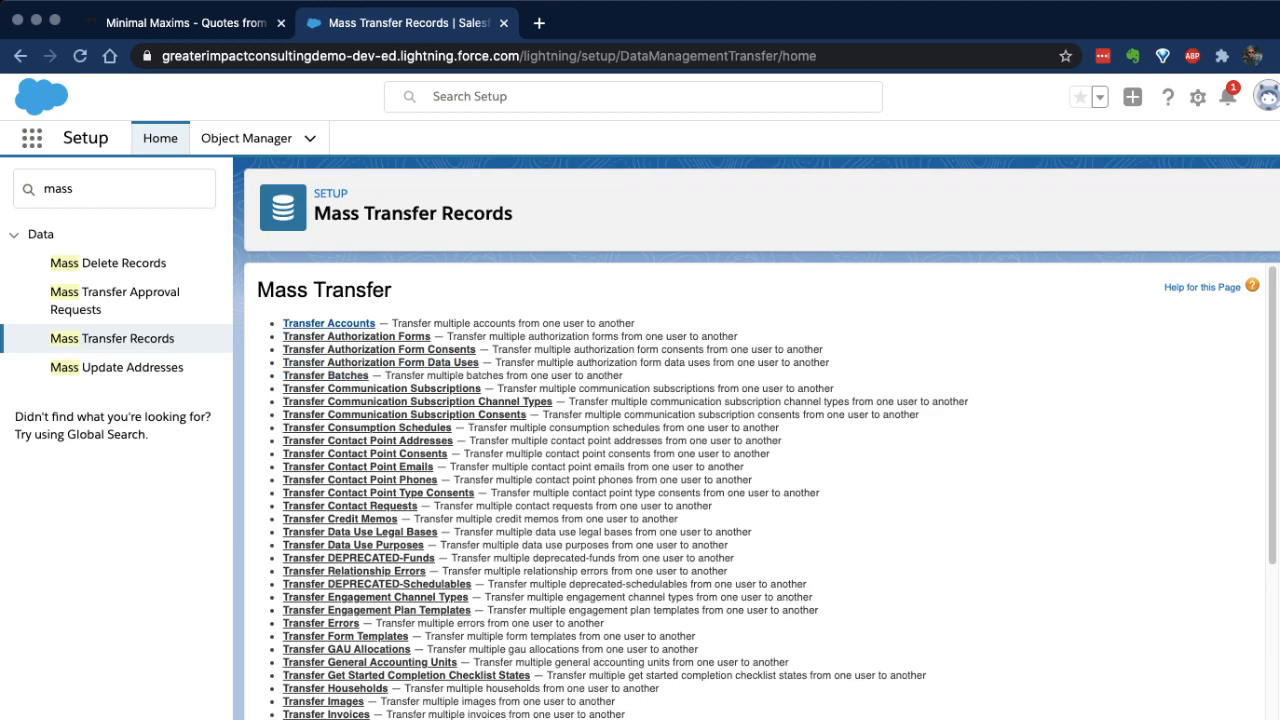
Step: Open the mass transfer form for accounts and include open opportunities not owned by the existing account owner and closed opportunities
{"action": "left_click", "coordinate": [328, 323]}
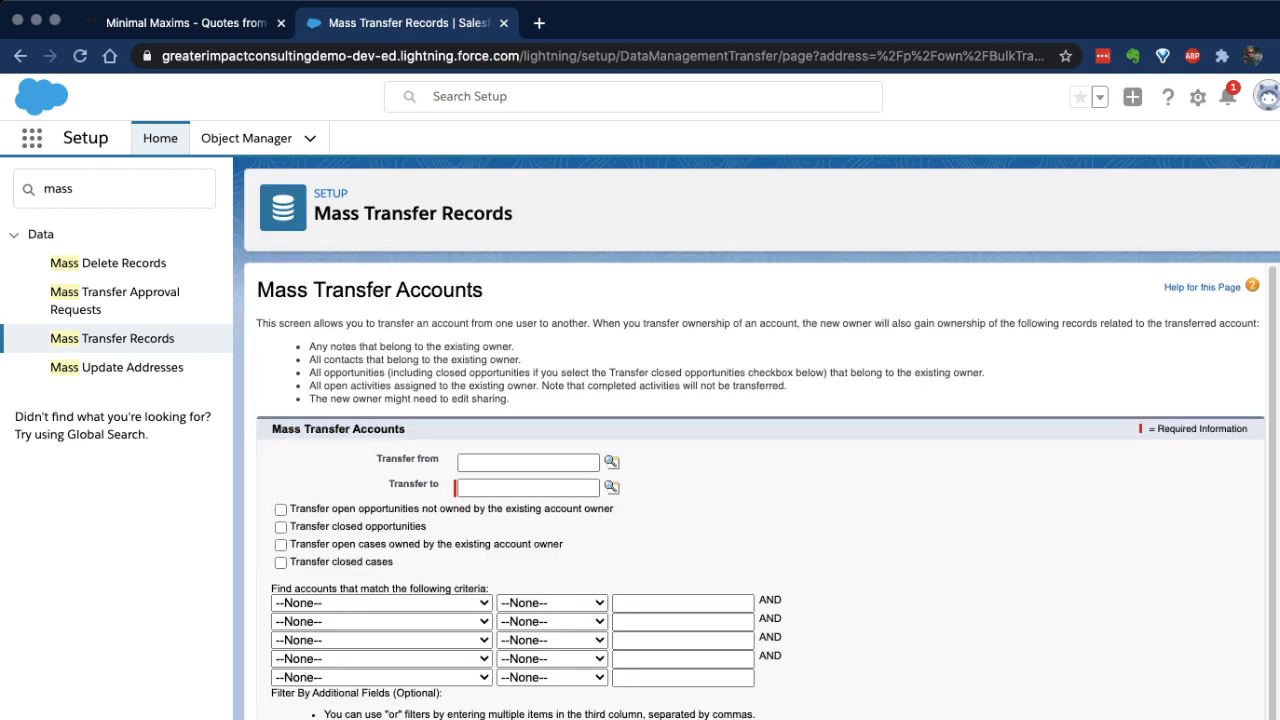
{"action": "left_click", "coordinate": [281, 510]}
{"action": "left_click", "coordinate": [281, 527]}
Step: Enter the current owner's name as the user to transfer from, and find the matching accounts
{"action": "left_click", "coordinate": [528, 462]}
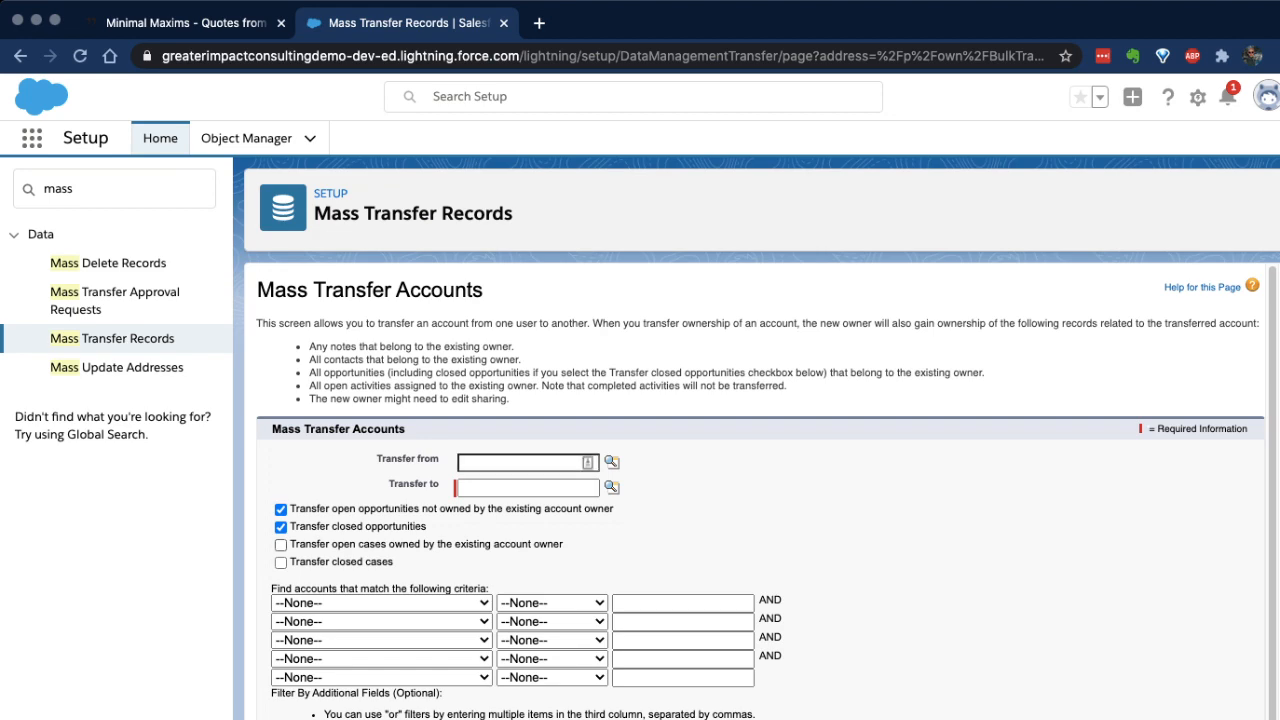
{"action": "scroll", "coordinate": [766, 491], "scroll_direction": "down", "scroll_amount": 1}
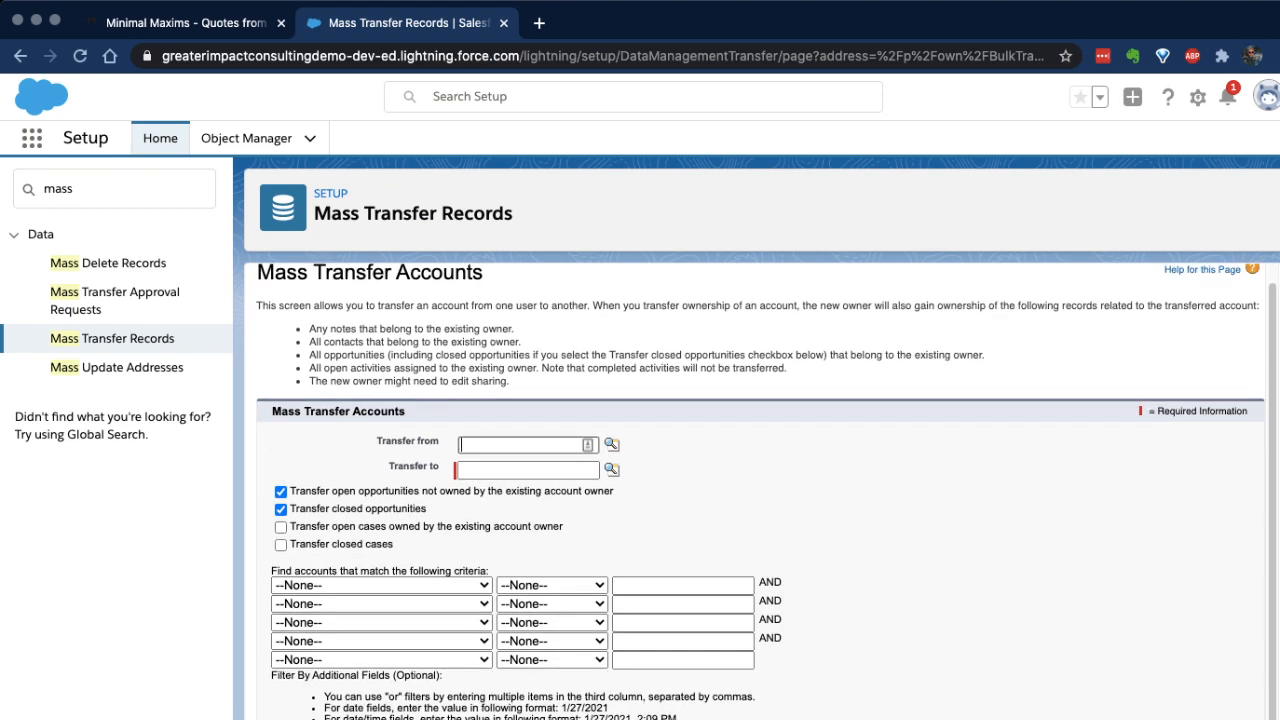
{"action": "left_click", "coordinate": [611, 444]}
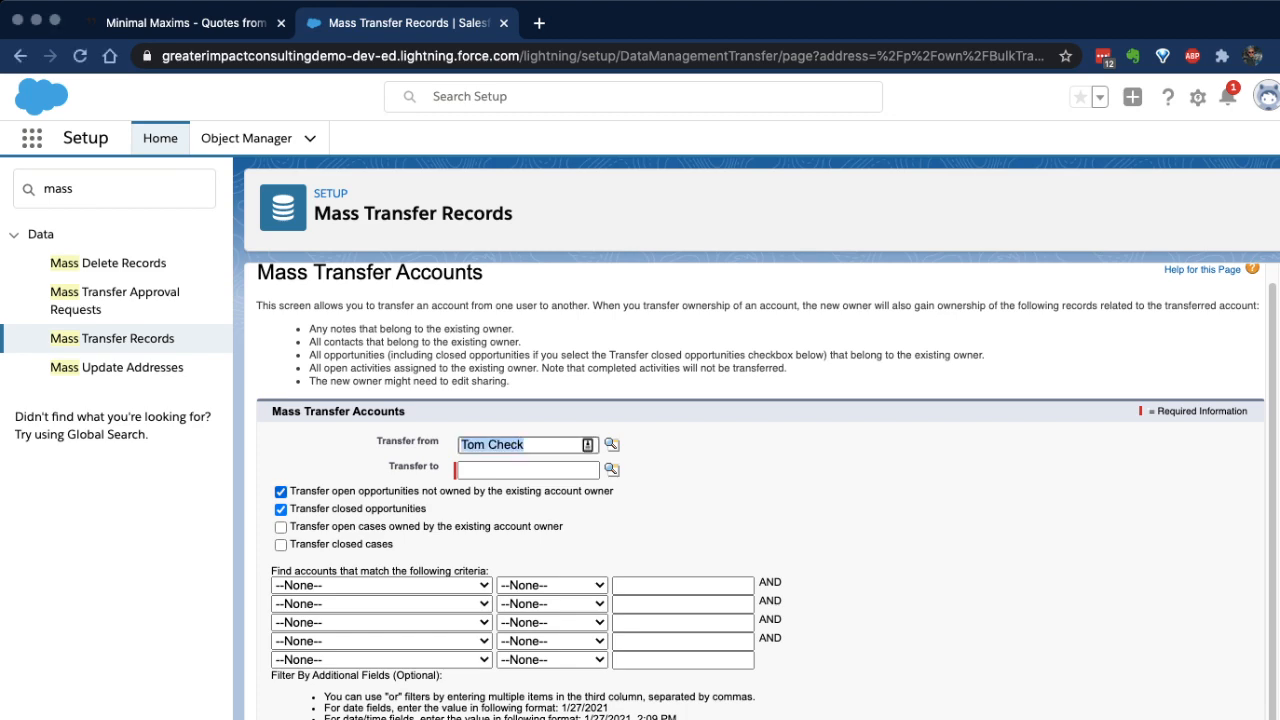
{"action": "key", "text": "Return"}
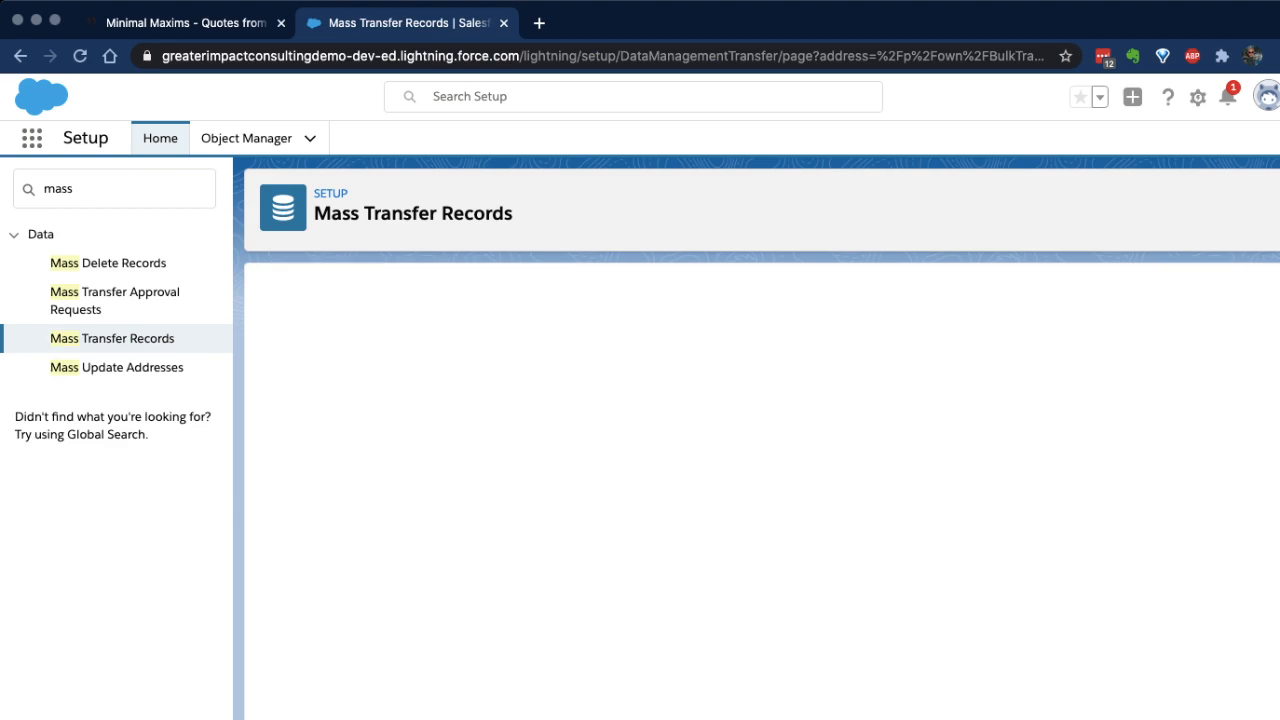
Step: Review the transfer form's recipient field and filter criteria, and look through the list of found accounts
{"action": "scroll", "coordinate": [600, 580], "scroll_direction": "down", "scroll_amount": 4}
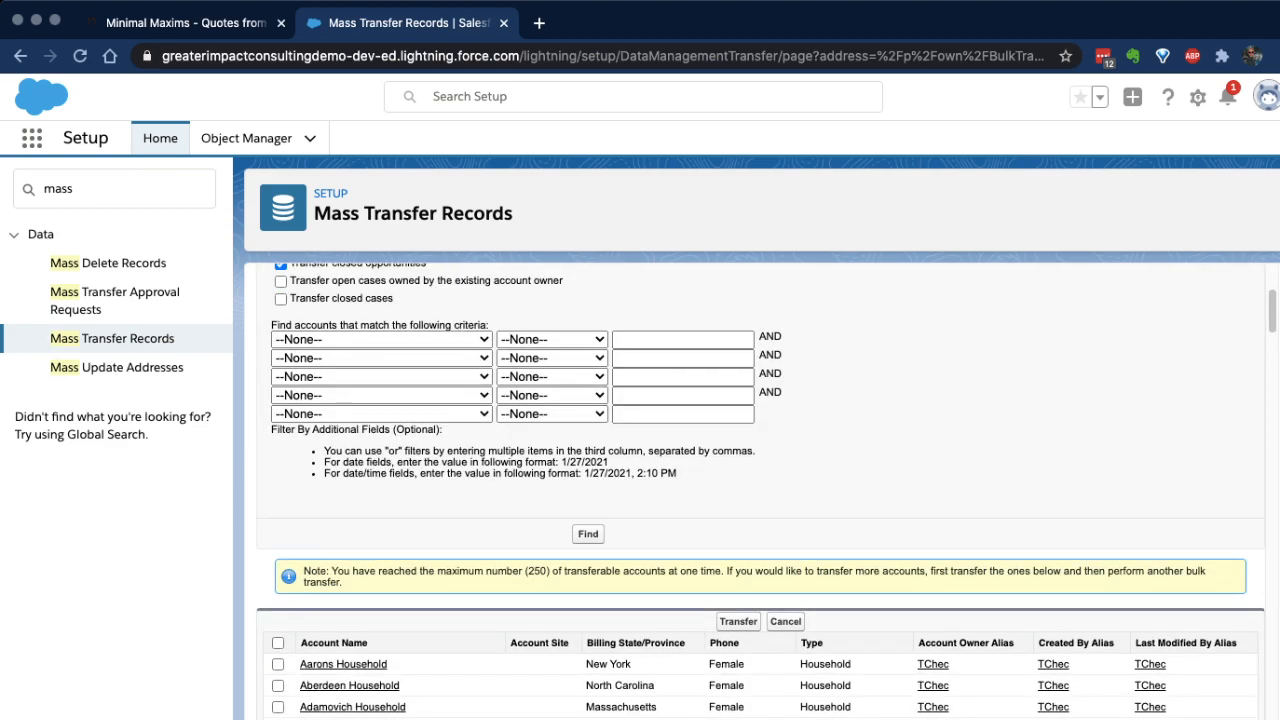
{"action": "scroll", "coordinate": [600, 580], "scroll_direction": "up", "scroll_amount": 3}
{"action": "scroll", "coordinate": [760, 500], "scroll_direction": "down", "scroll_amount": 3}
{"action": "scroll", "coordinate": [760, 500], "scroll_direction": "up", "scroll_amount": 4}
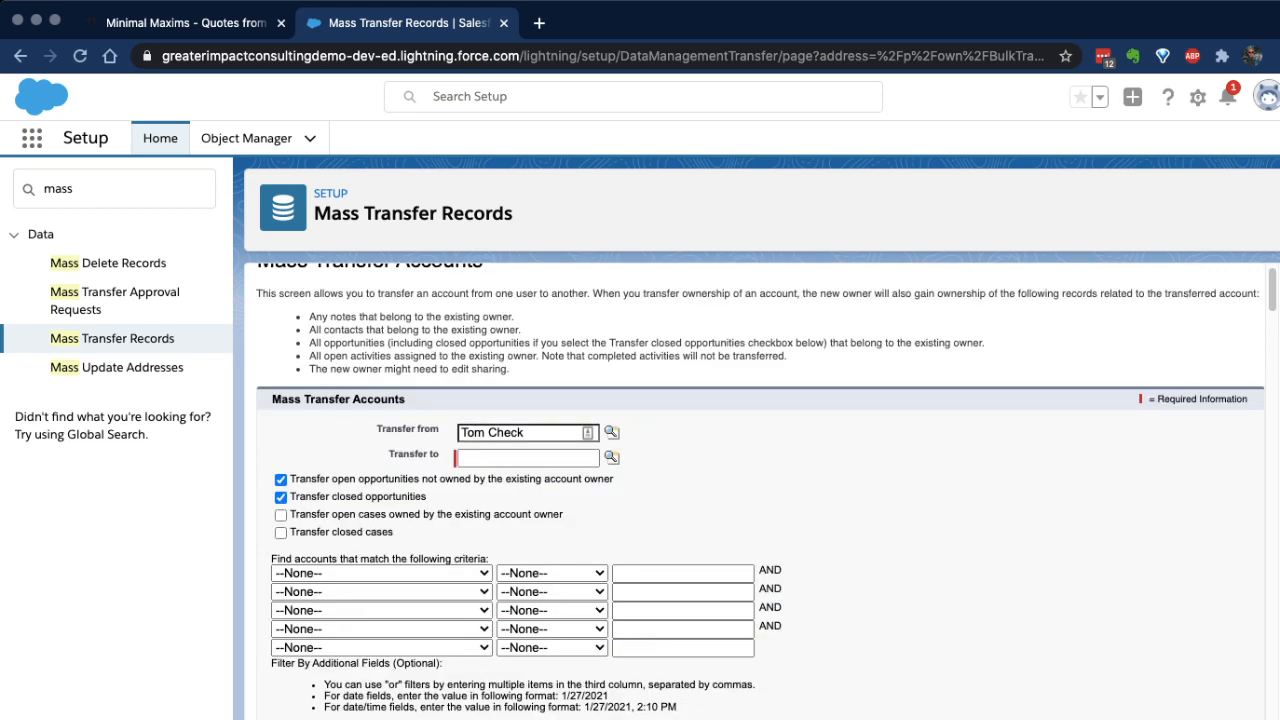
{"action": "scroll", "coordinate": [760, 490], "scroll_direction": "down", "scroll_amount": 1}
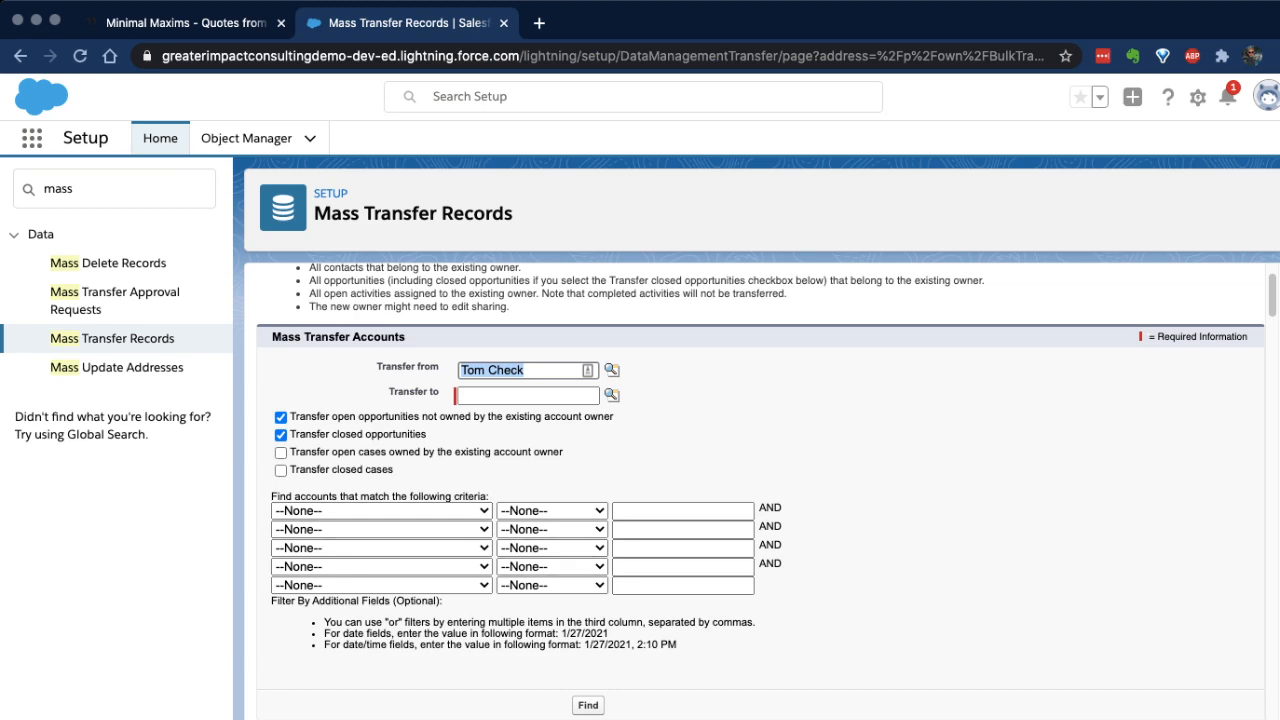
{"action": "scroll", "coordinate": [760, 490], "scroll_direction": "down", "scroll_amount": 1}
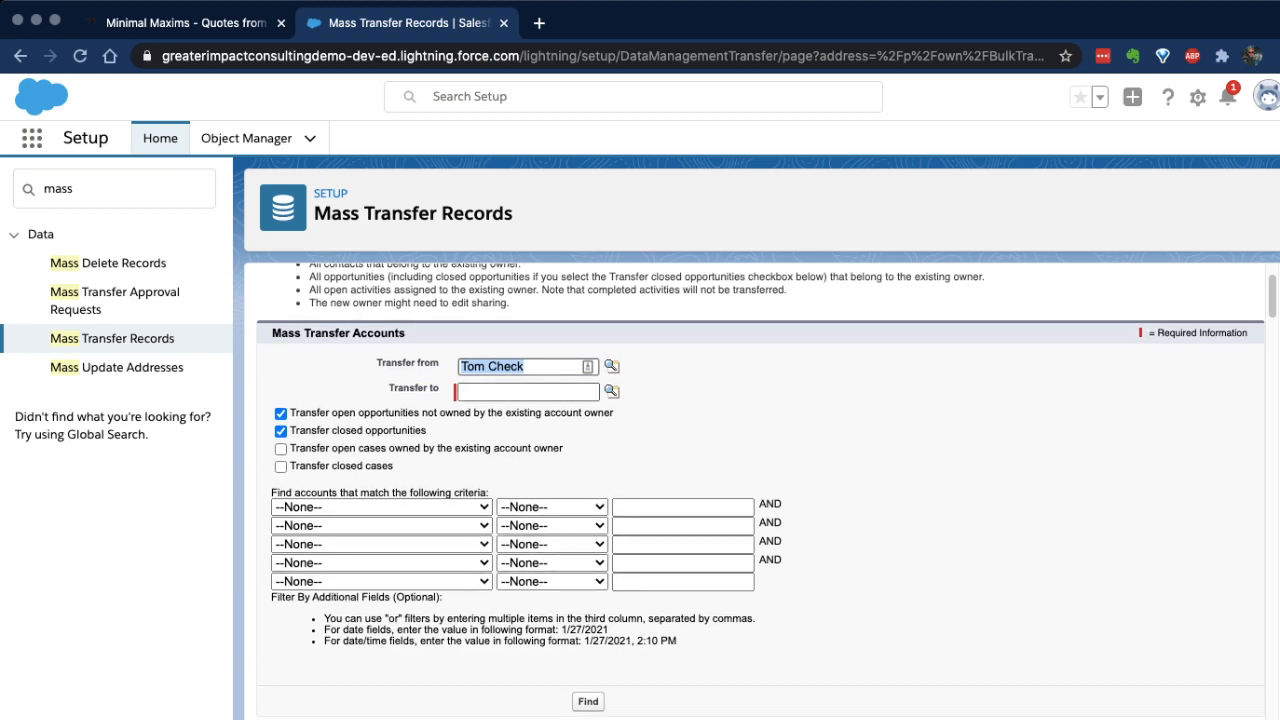
{"action": "left_click_drag", "start_coordinate": [446, 389], "coordinate": [410, 388]}
{"action": "left_click", "coordinate": [480, 391]}
{"action": "scroll", "coordinate": [760, 490], "scroll_direction": "down", "scroll_amount": 5}
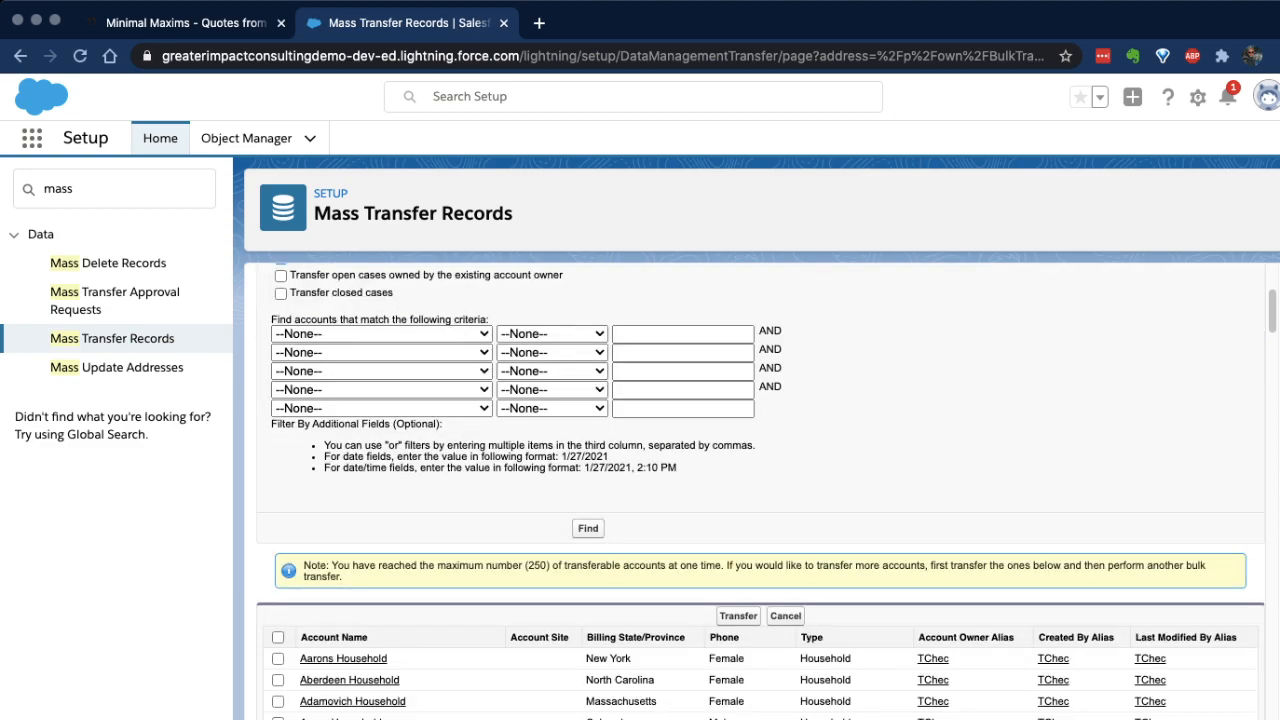
{"action": "scroll", "coordinate": [760, 540], "scroll_direction": "down", "scroll_amount": 20}
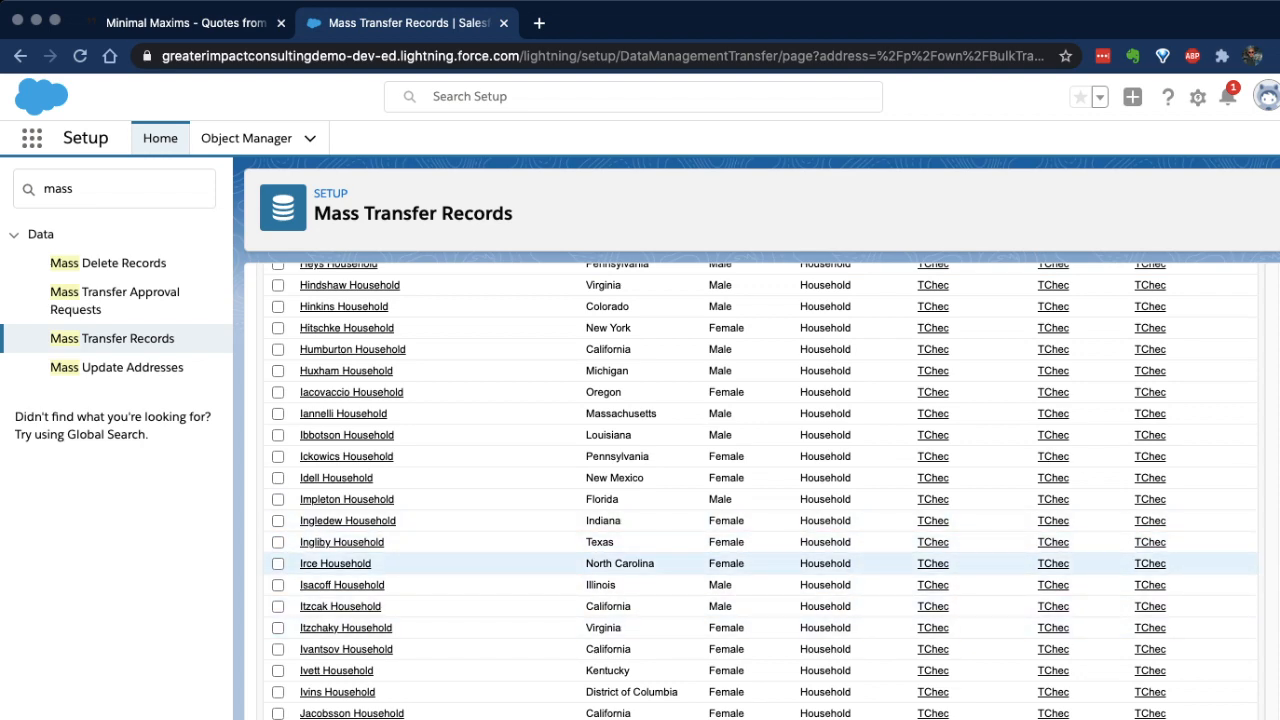
{"action": "scroll", "coordinate": [760, 563], "scroll_direction": "up", "scroll_amount": 20}
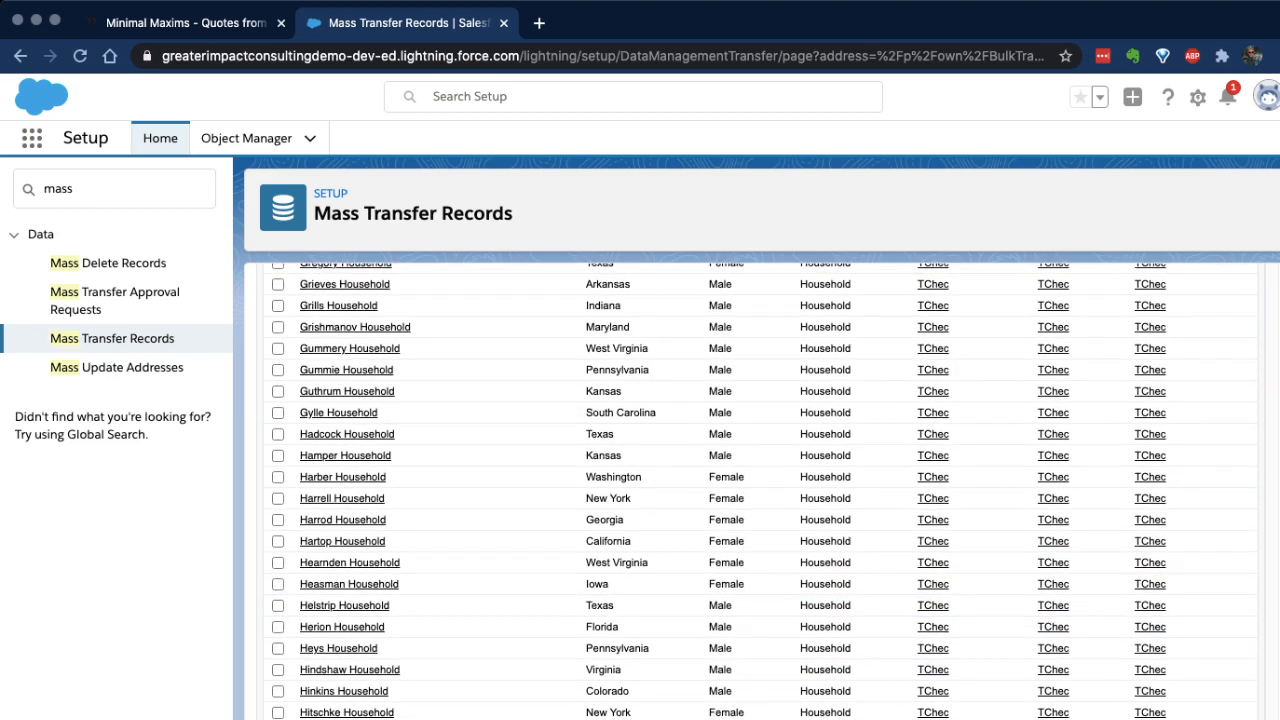
{"action": "scroll", "coordinate": [760, 563], "scroll_direction": "up", "scroll_amount": 10}
{"action": "scroll", "coordinate": [760, 563], "scroll_direction": "down", "scroll_amount": 3}
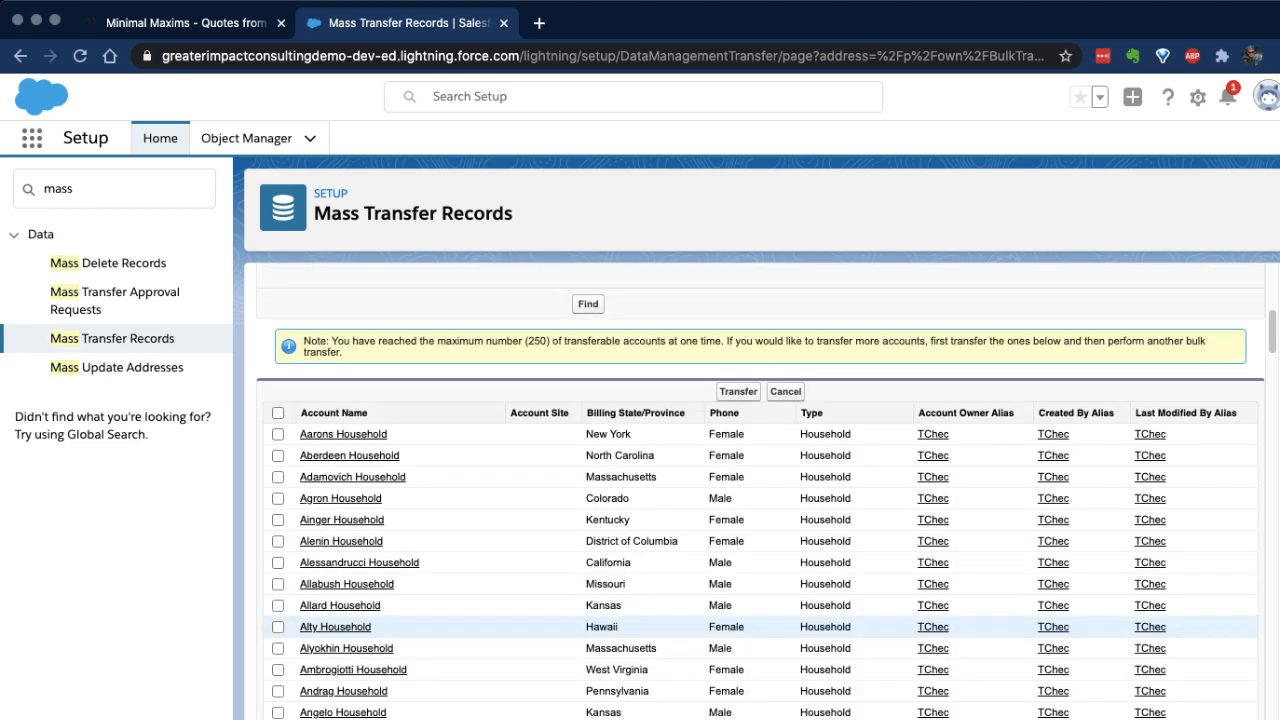
Step: Select all the listed household accounts for transfer
{"action": "left_click", "coordinate": [278, 413]}
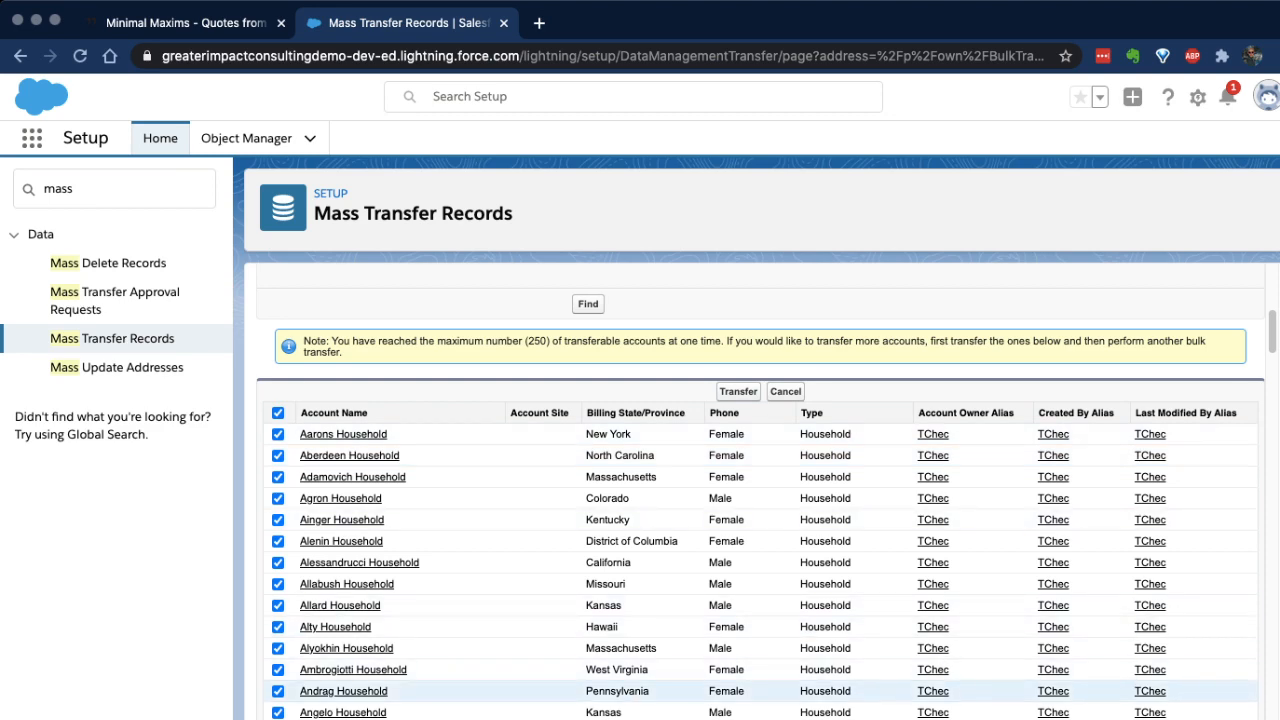
{"action": "scroll", "coordinate": [560, 540], "scroll_direction": "down", "scroll_amount": 1}
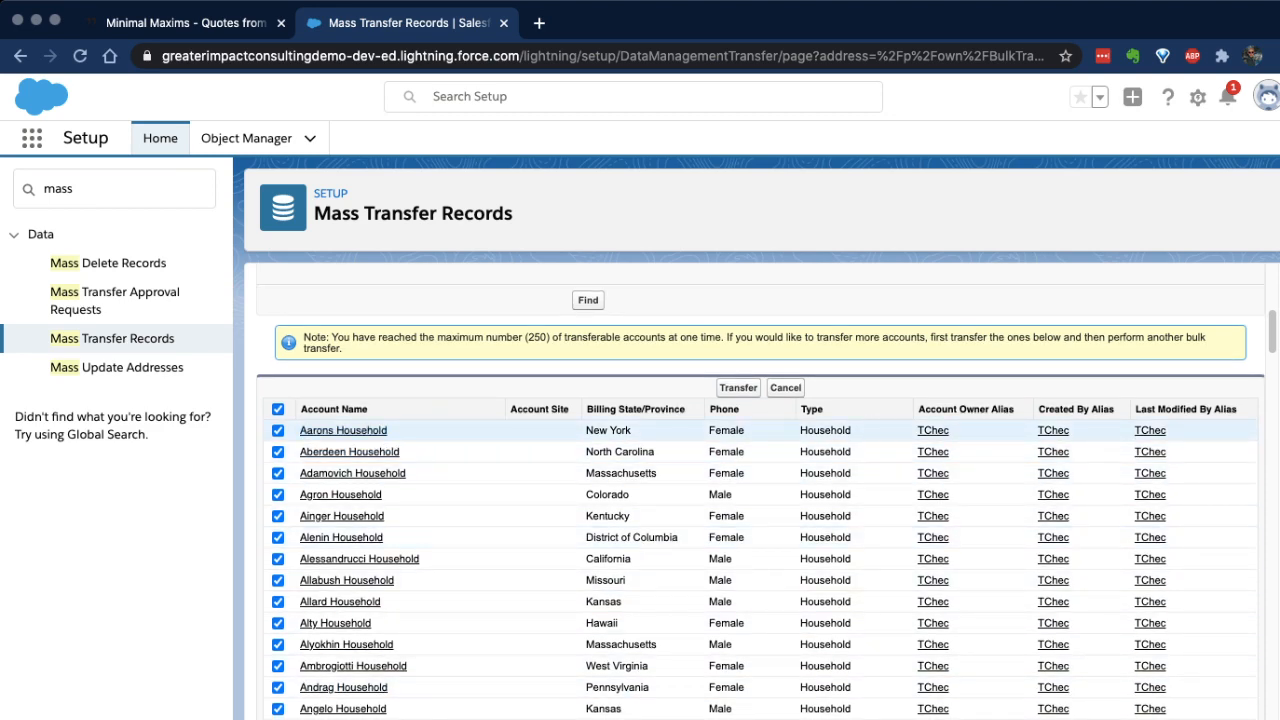
{"action": "scroll", "coordinate": [760, 500], "scroll_direction": "down", "scroll_amount": 20}
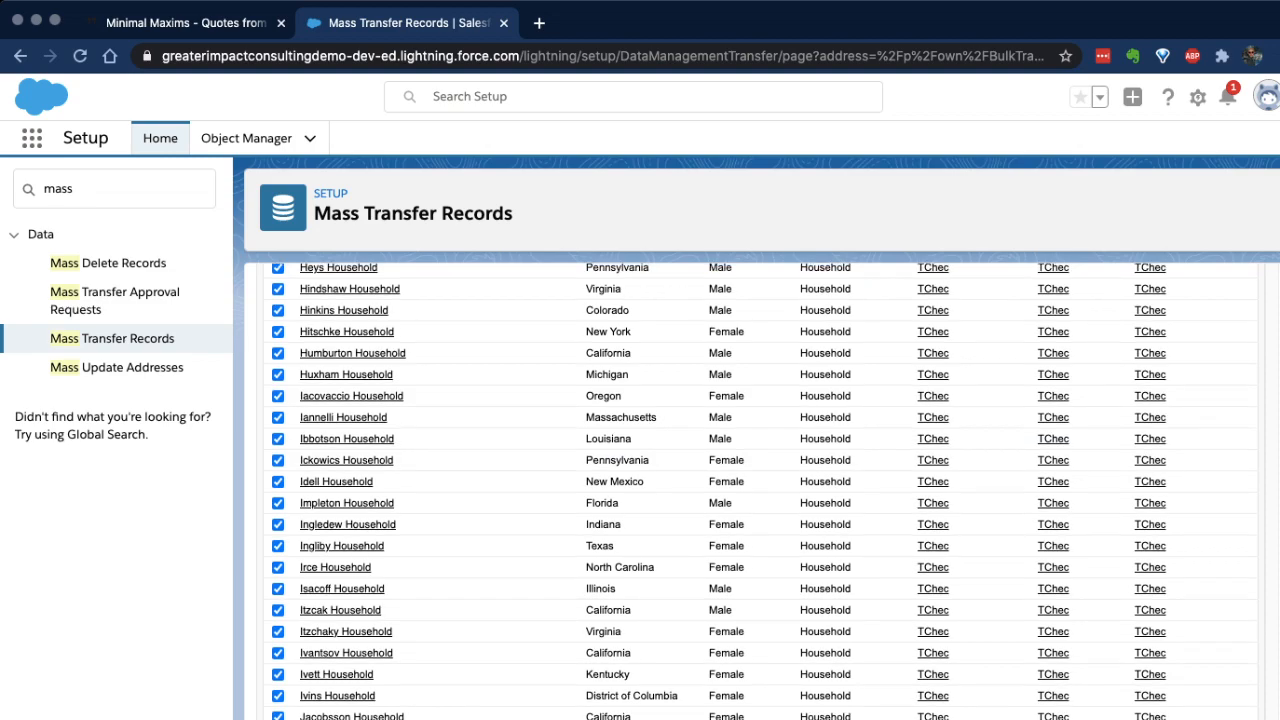
{"action": "scroll", "coordinate": [760, 490], "scroll_direction": "up", "scroll_amount": 20}
{"action": "scroll", "coordinate": [760, 490], "scroll_direction": "down", "scroll_amount": 5}
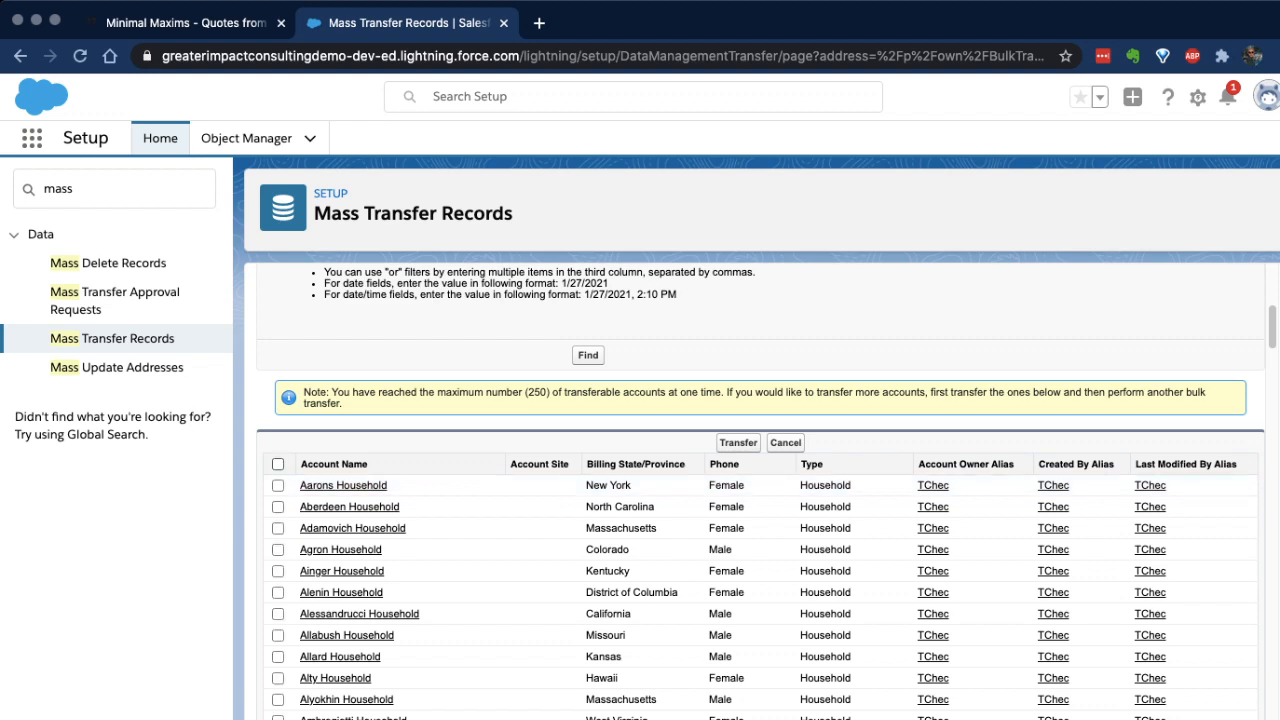
{"action": "left_click", "coordinate": [278, 464]}
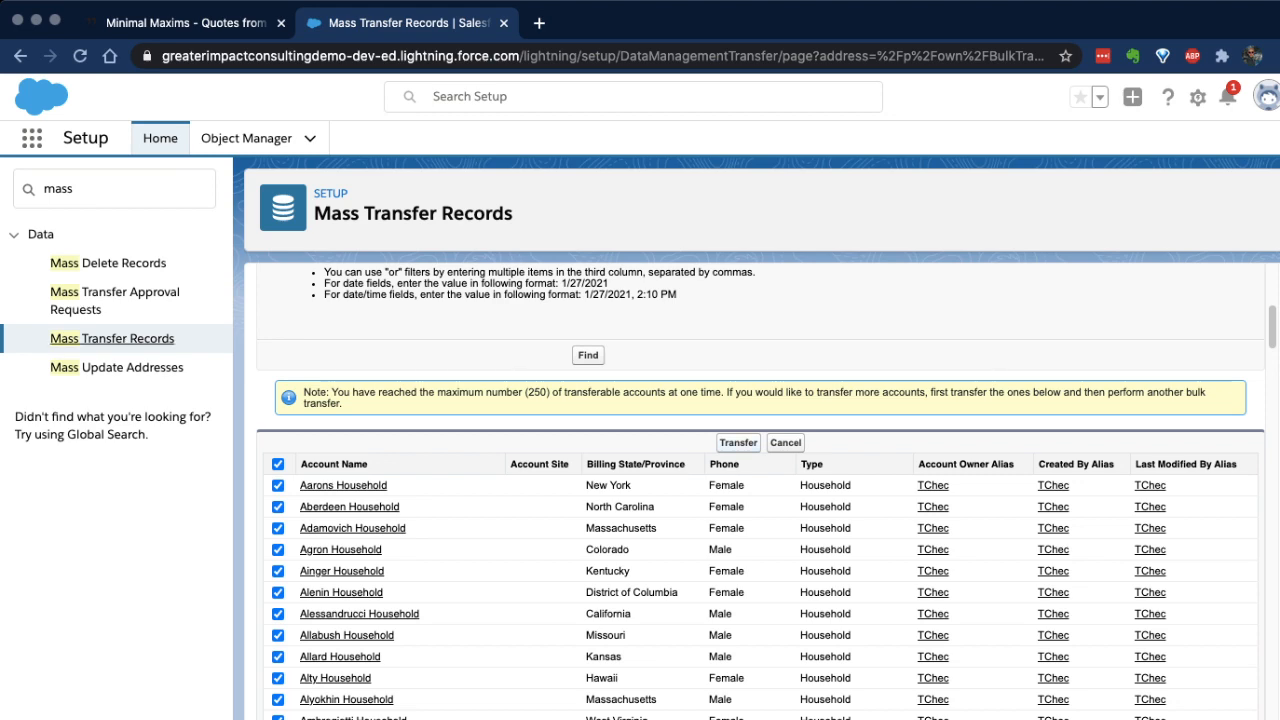
Step: Return to the list of transferable record types and highlight the entries for leads and levels
{"action": "left_click", "coordinate": [112, 338]}
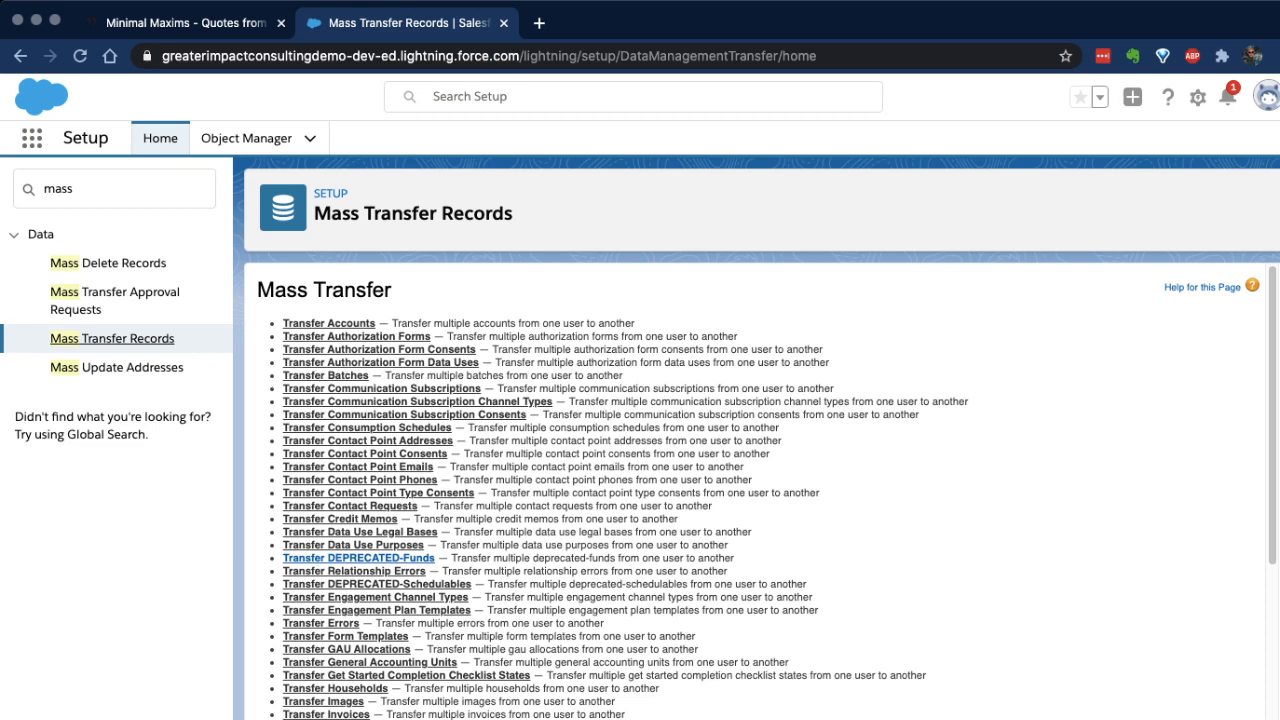
{"action": "scroll", "coordinate": [330, 660], "scroll_direction": "down", "scroll_amount": 1}
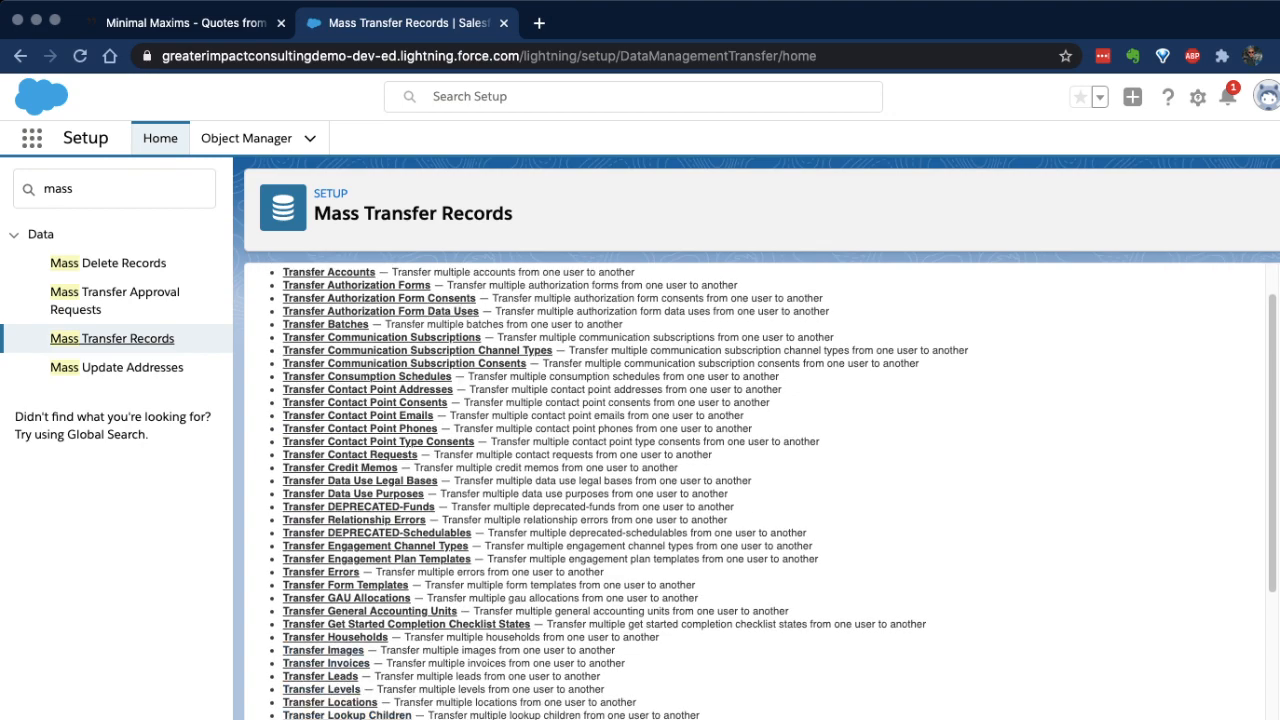
{"action": "left_click_drag", "start_coordinate": [362, 677], "coordinate": [283, 677]}
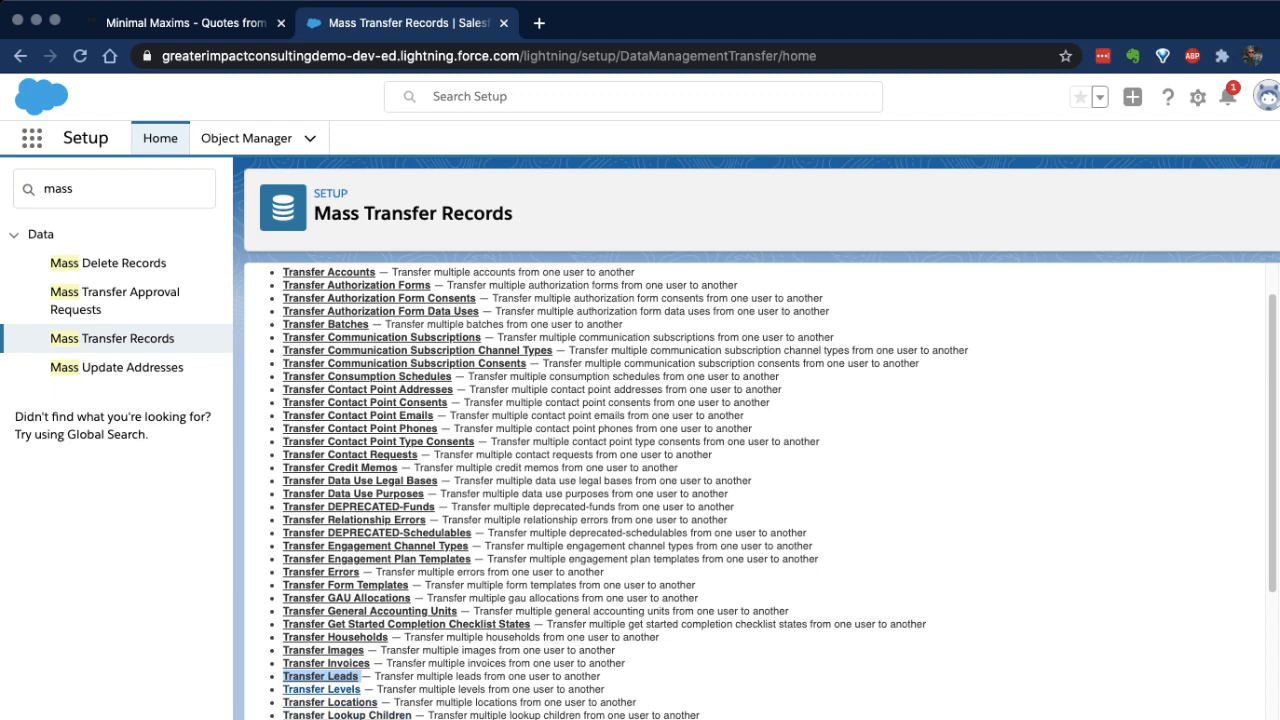
{"action": "left_click_drag", "start_coordinate": [361, 690], "coordinate": [283, 690]}
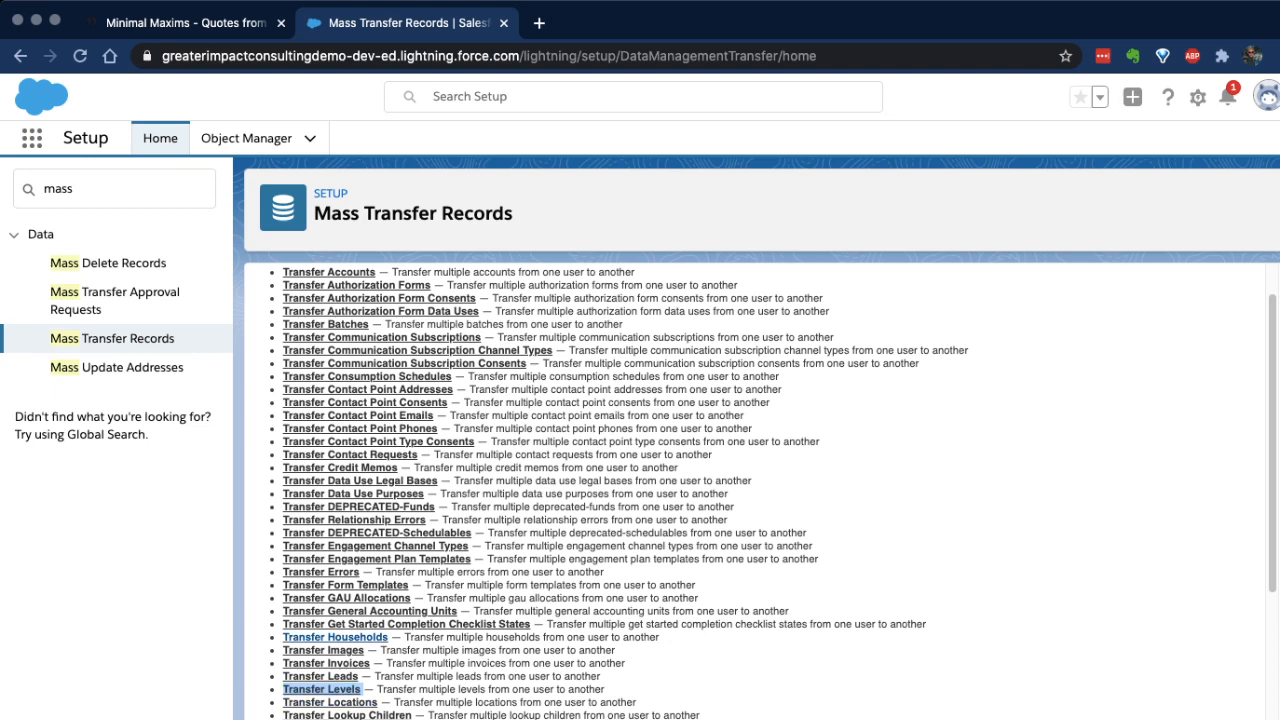
Step: Examine the remaining transferable record types, highlighting the entries for programs, program cohorts and engagements, and the service entries
{"action": "scroll", "coordinate": [566, 491], "scroll_direction": "down", "scroll_amount": 1}
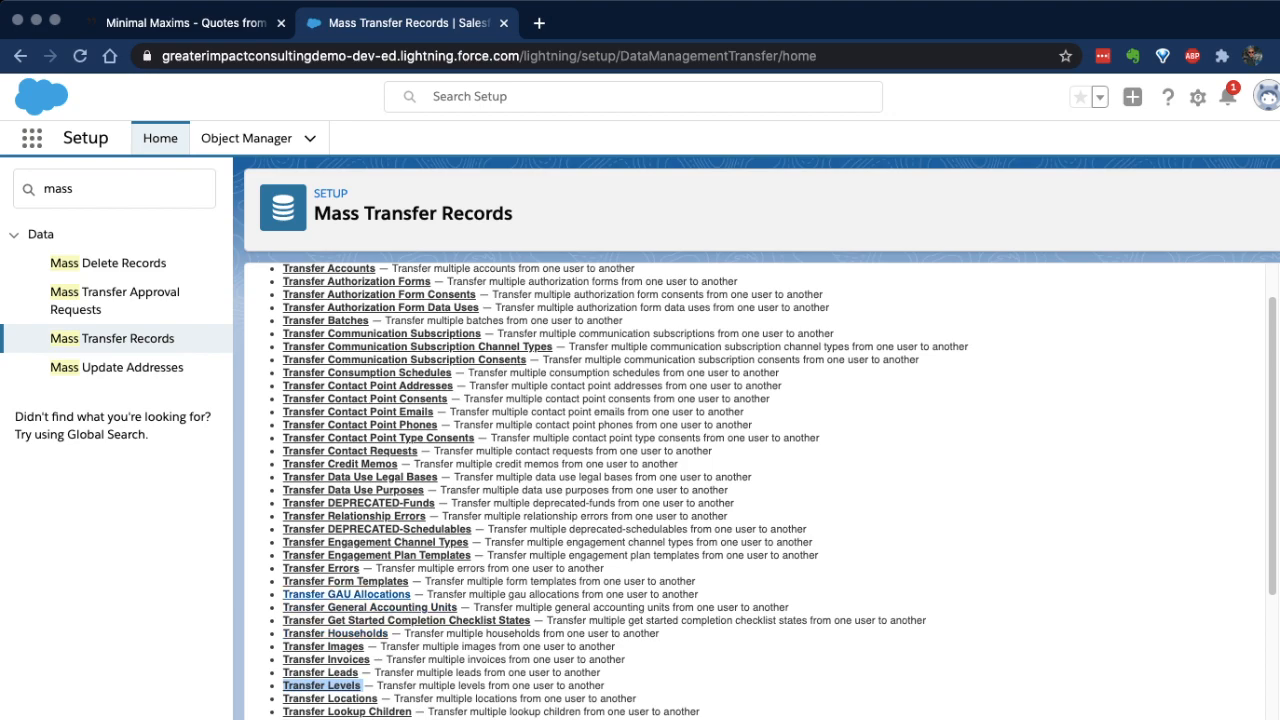
{"action": "scroll", "coordinate": [345, 595], "scroll_direction": "down", "scroll_amount": 5}
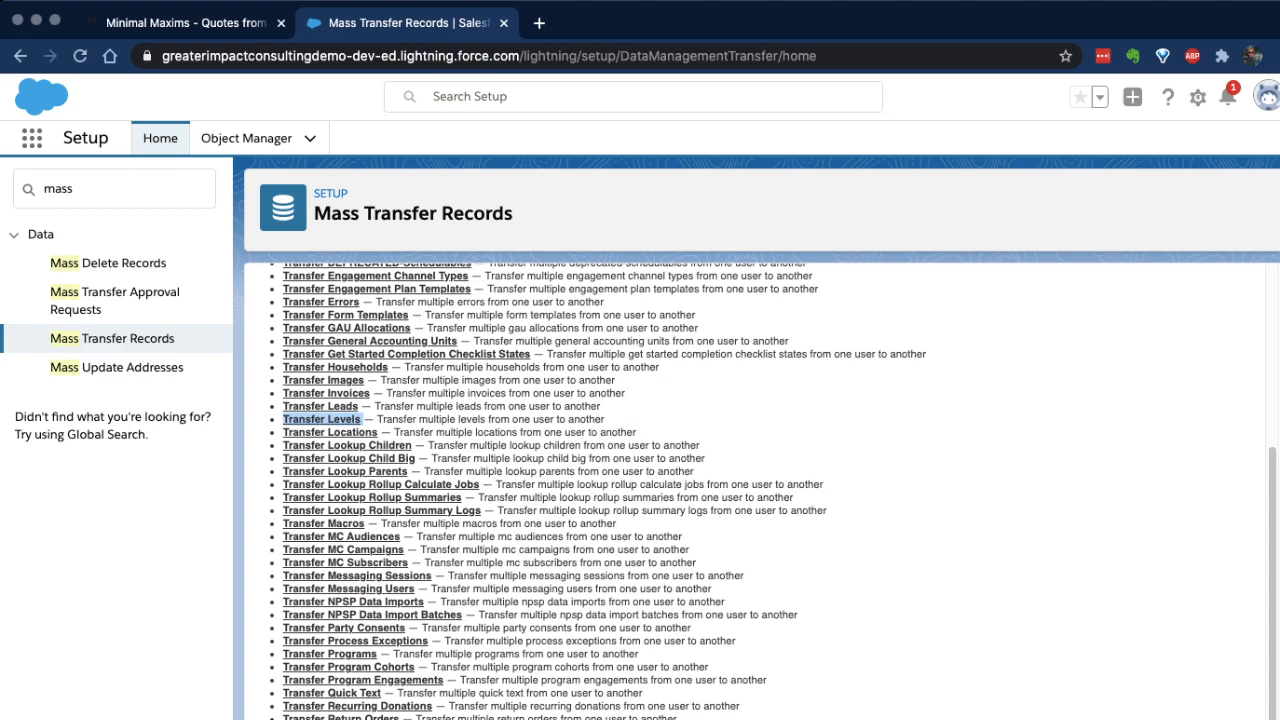
{"action": "scroll", "coordinate": [380, 505], "scroll_direction": "down", "scroll_amount": 1}
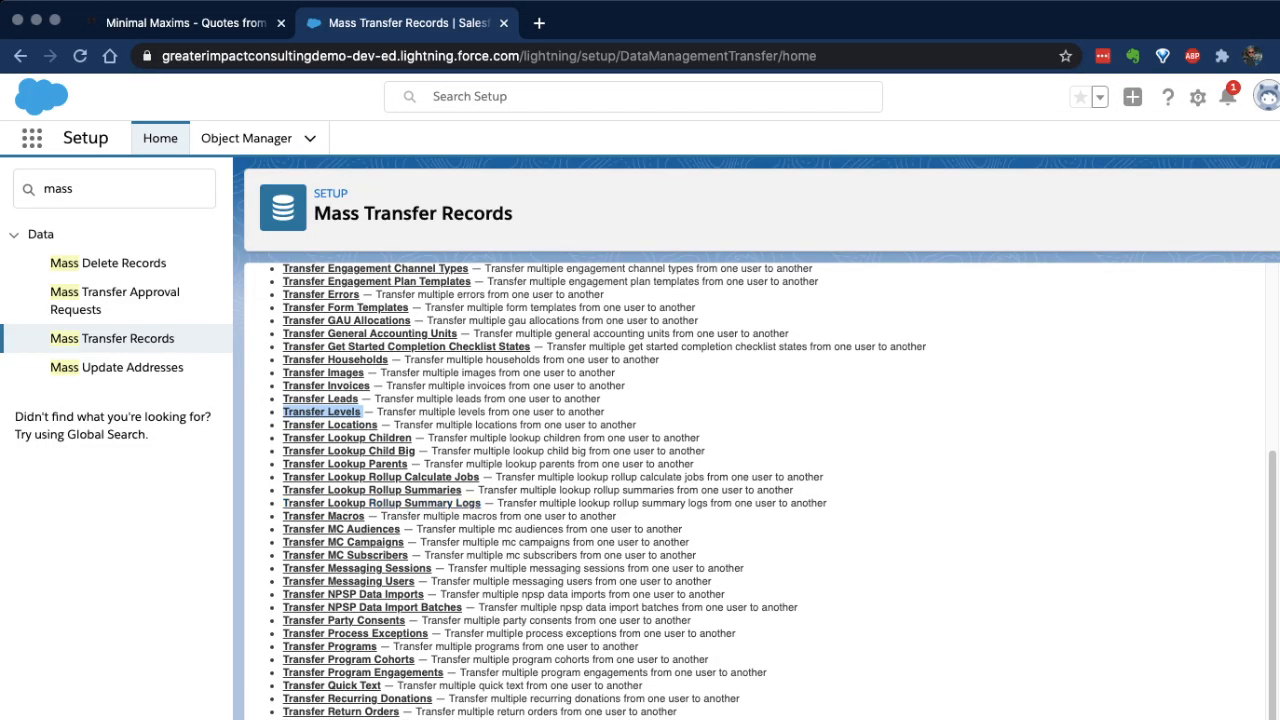
{"action": "scroll", "coordinate": [355, 604], "scroll_direction": "down", "scroll_amount": 3}
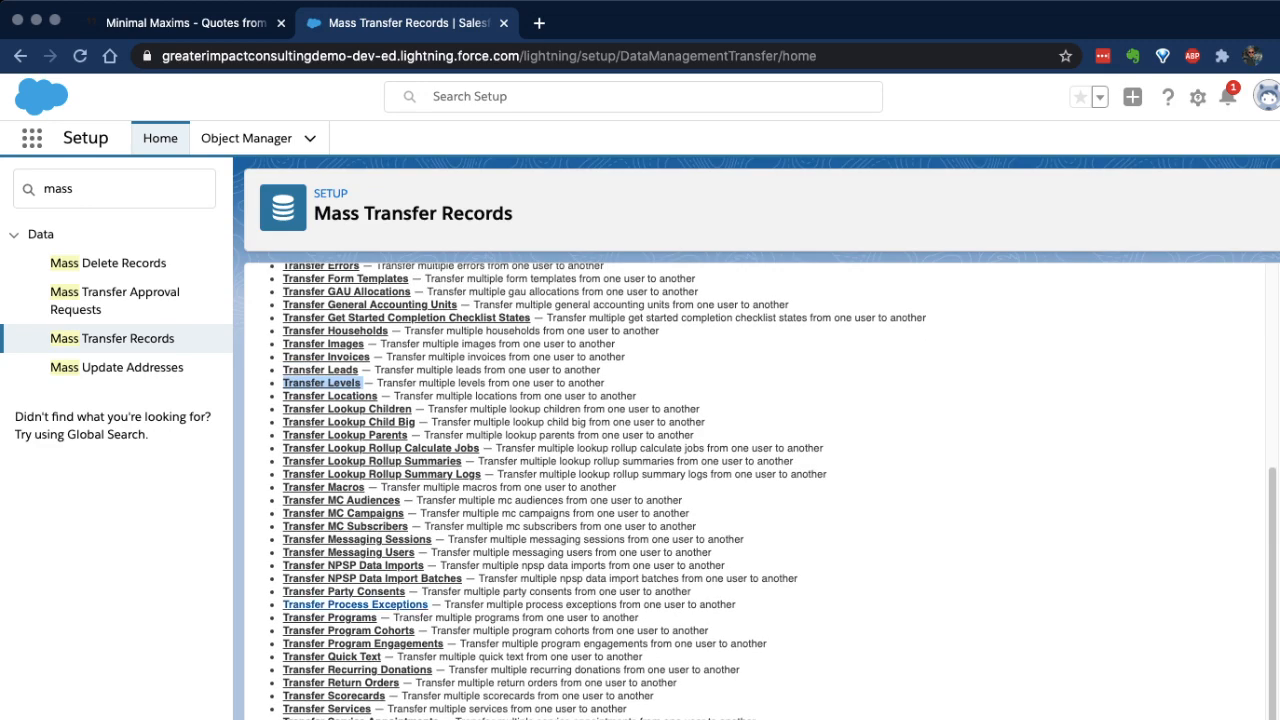
{"action": "left_click", "coordinate": [400, 617]}
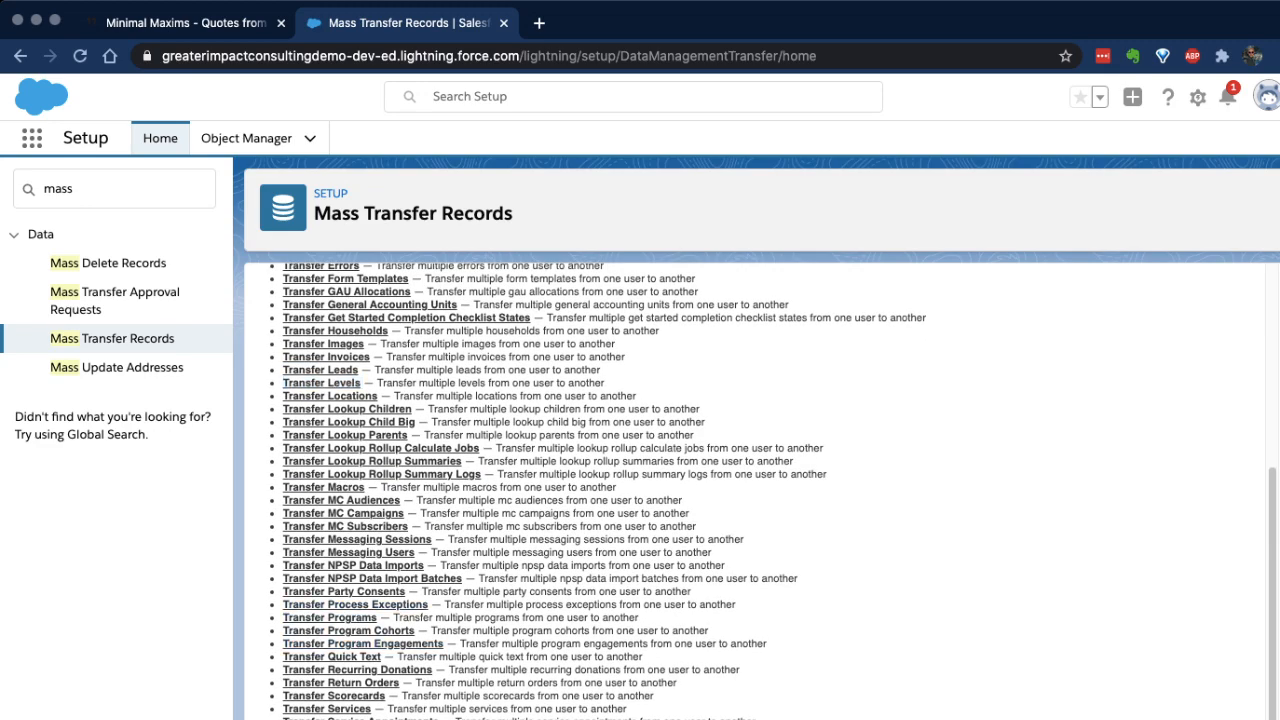
{"action": "left_click_drag", "start_coordinate": [284, 617], "coordinate": [443, 643]}
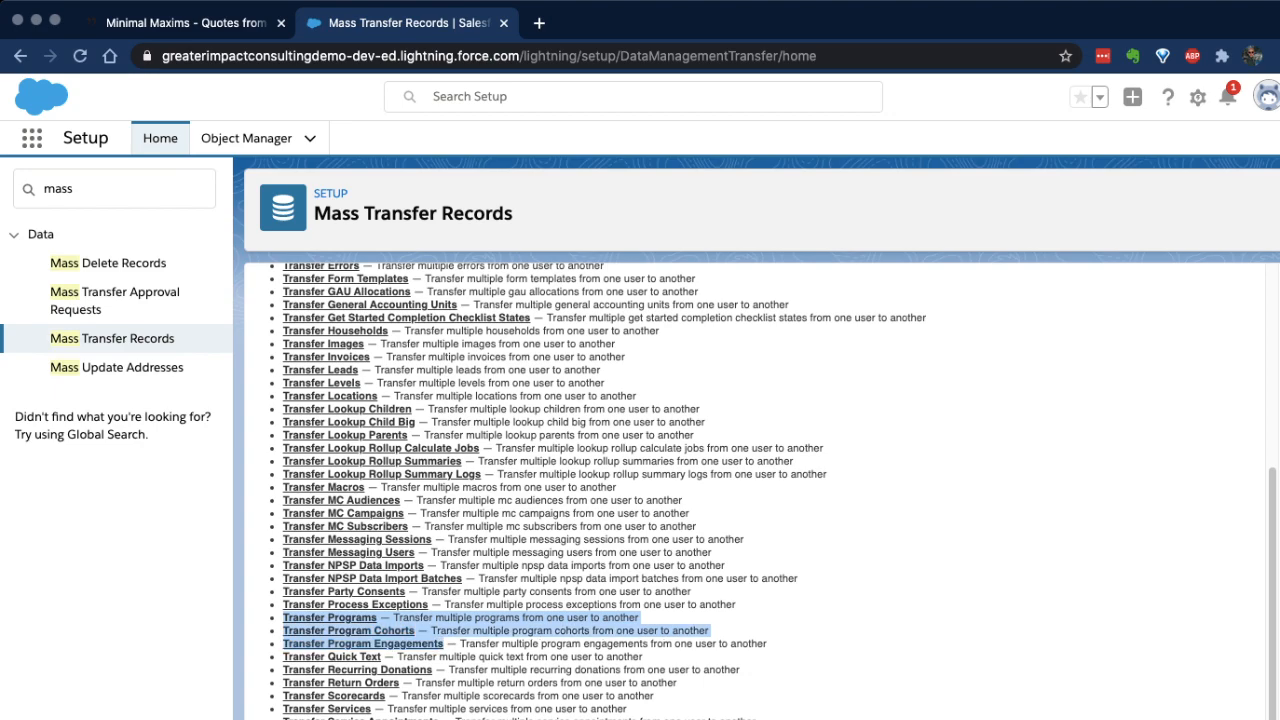
{"action": "scroll", "coordinate": [760, 490], "scroll_direction": "down", "scroll_amount": 3}
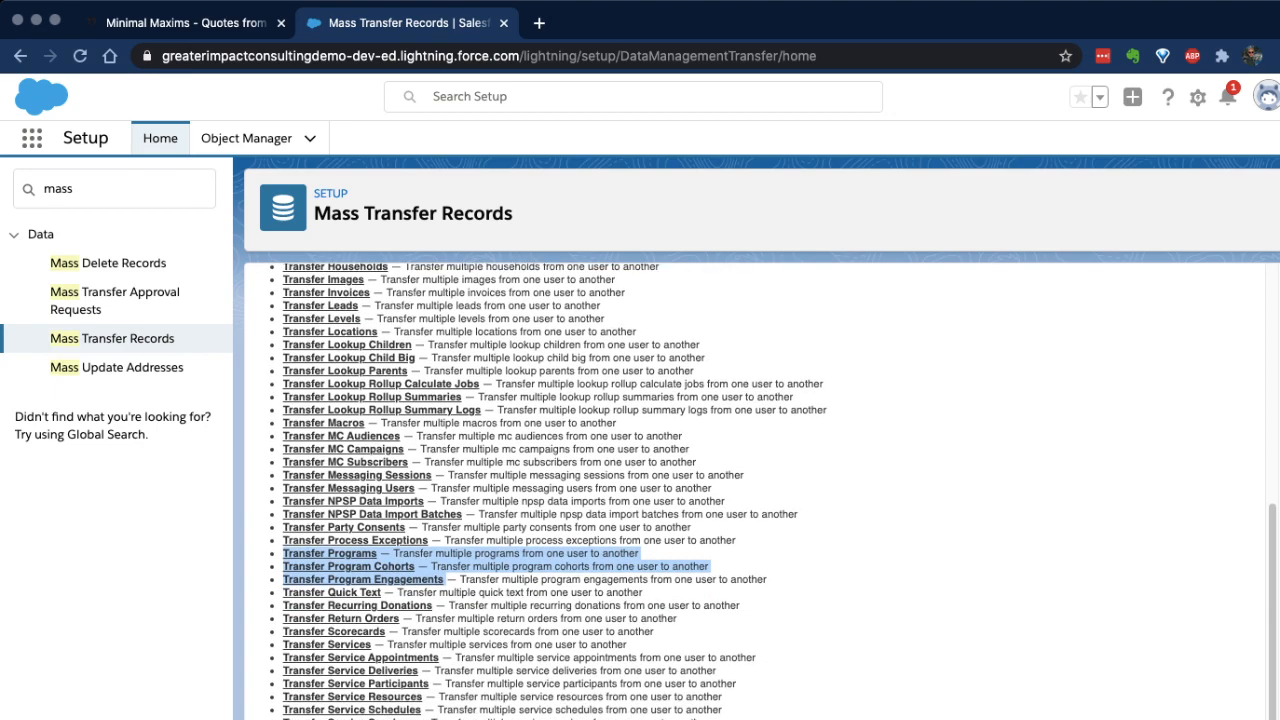
{"action": "left_click_drag", "start_coordinate": [284, 658], "coordinate": [420, 719]}
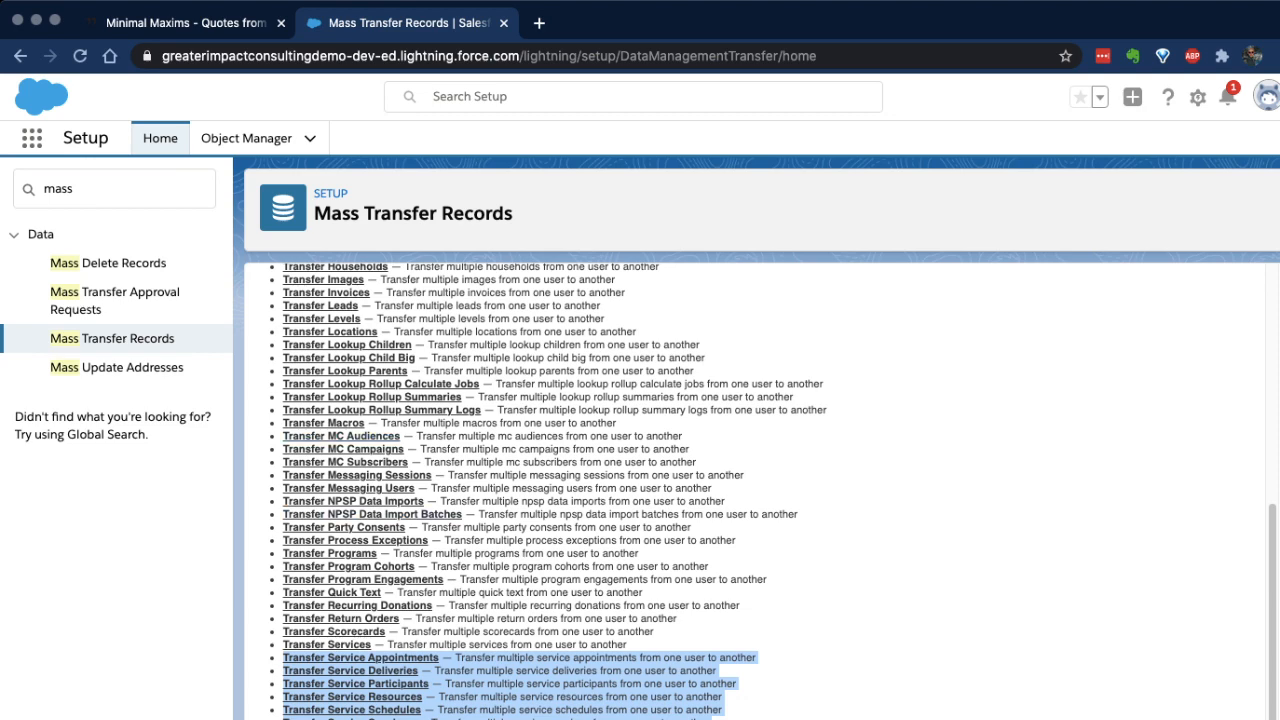
Step: Highlight the transfer entries for MC audiences, MC campaigns and MC subscribers, and look back over the list
{"action": "left_click_drag", "start_coordinate": [283, 436], "coordinate": [696, 462]}
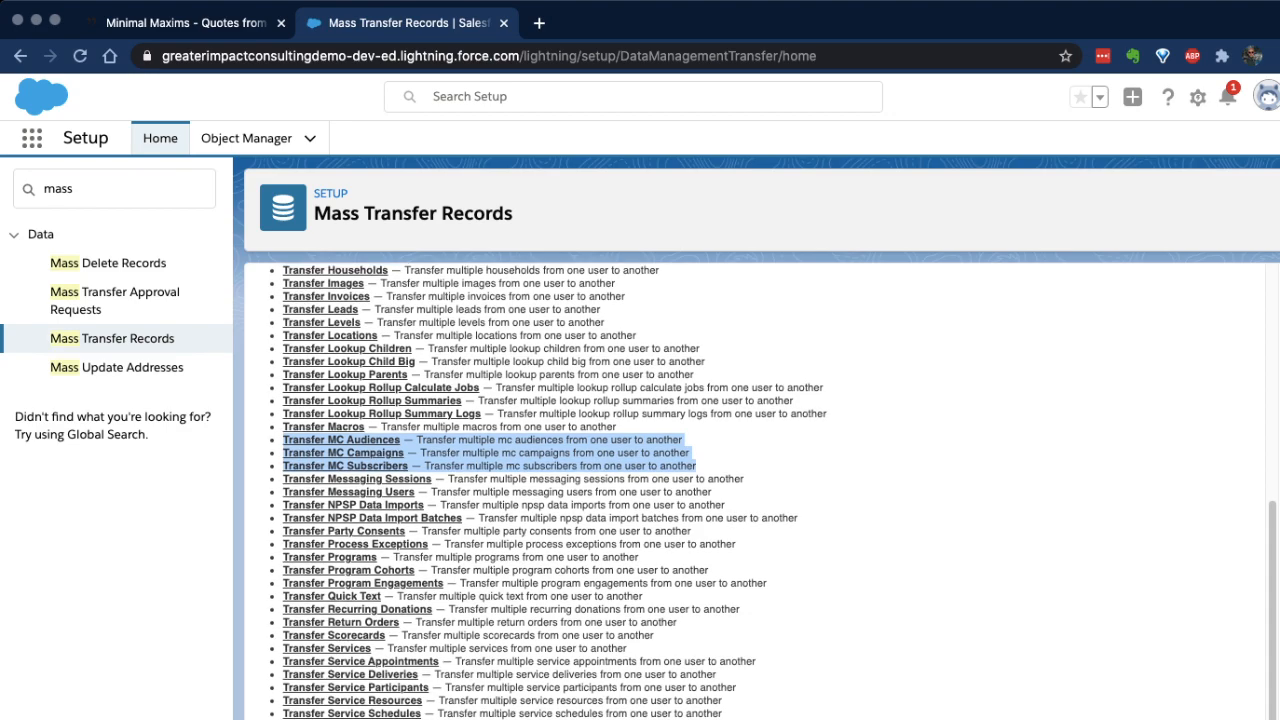
{"action": "scroll", "coordinate": [760, 490], "scroll_direction": "up", "scroll_amount": 1}
{"action": "scroll", "coordinate": [760, 490], "scroll_direction": "up", "scroll_amount": 5}
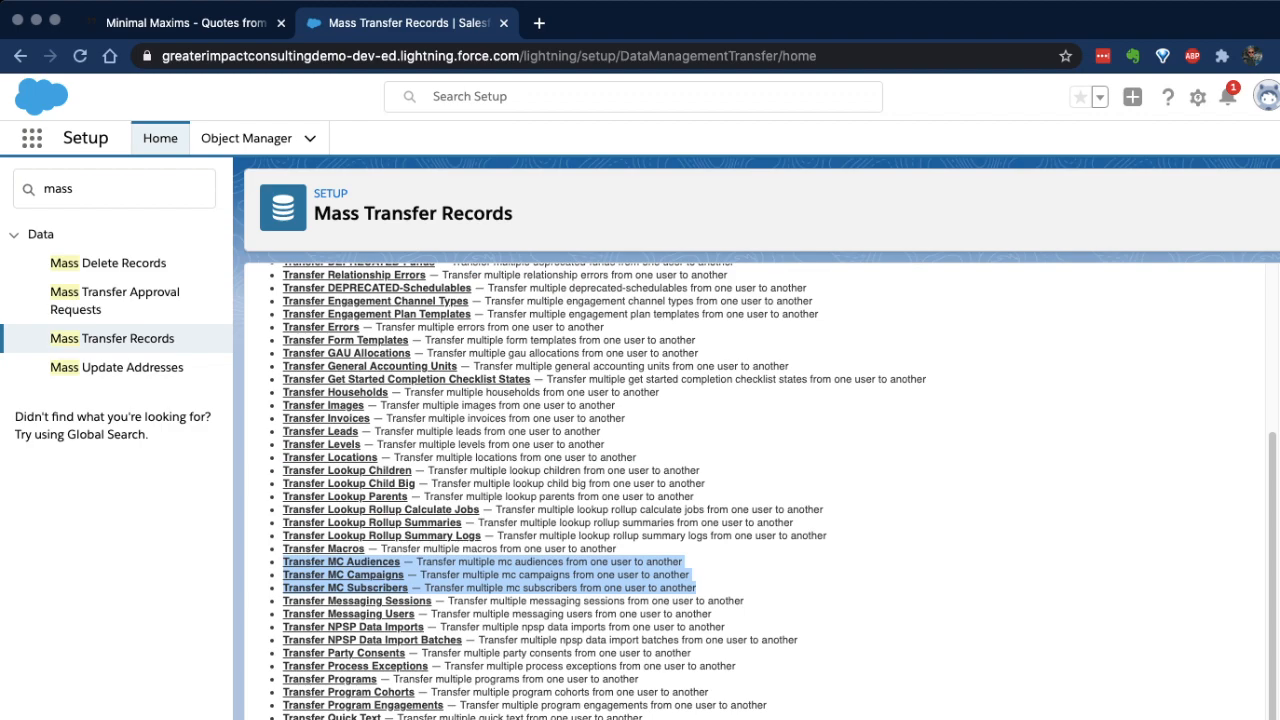